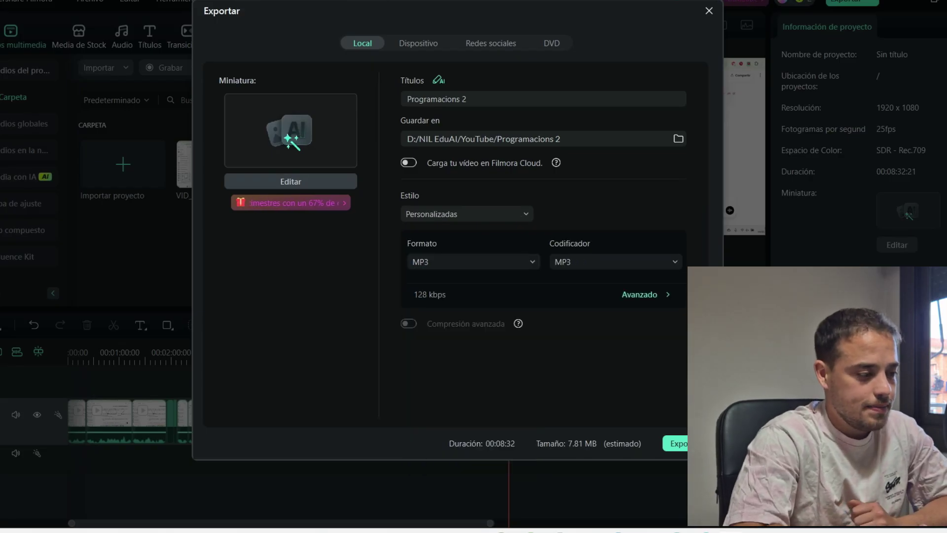
# Step: Export the project's audio in MP3 format under the title Programacions 2 to the YouTube/Programacions 2 folder
pyautogui.click(675, 443)
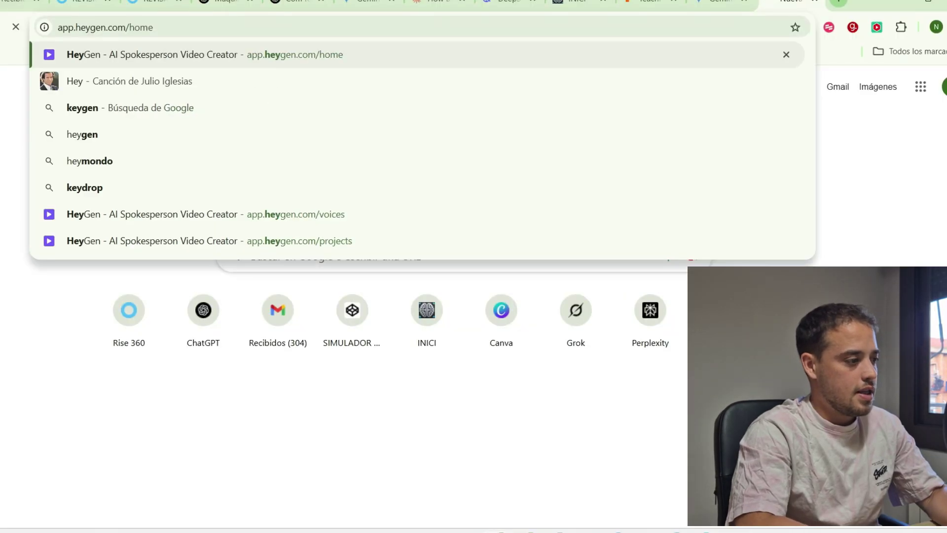
# Step: Open HeyGen in the browser, check the account details and go to the list of existing video projects
pyautogui.press('Return')
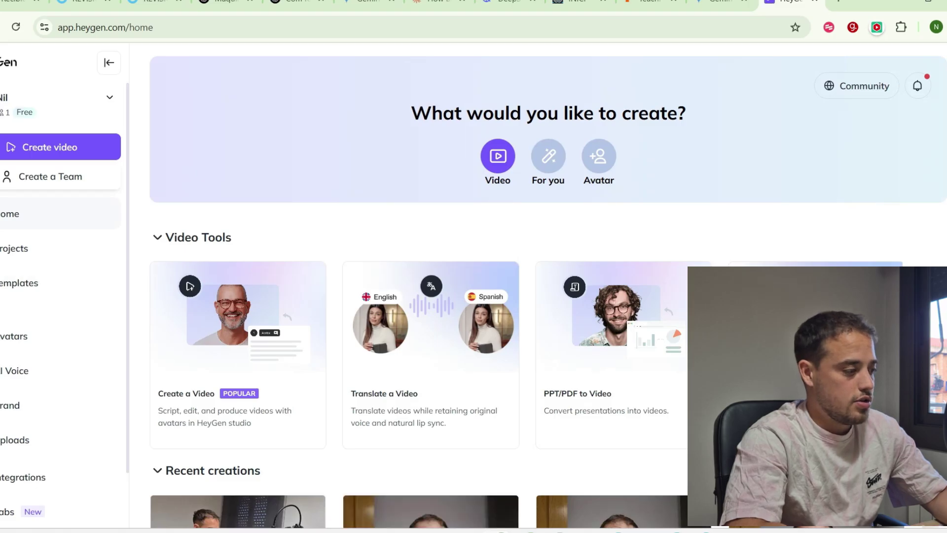
pyautogui.click(59, 104)
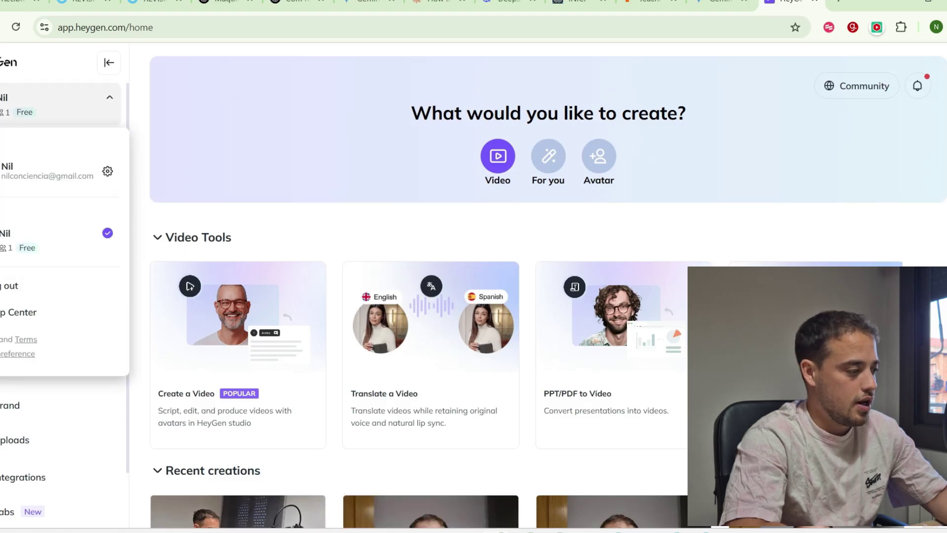
pyautogui.press('Escape')
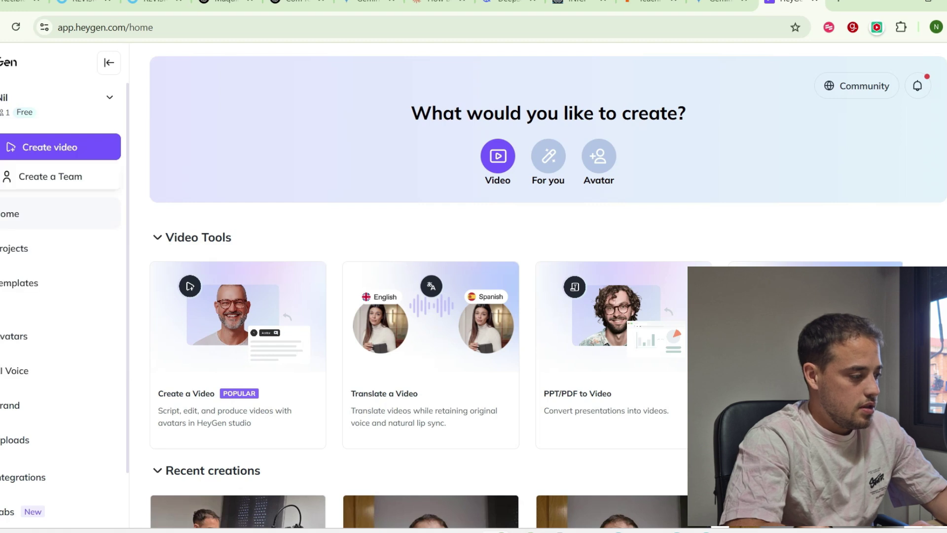
pyautogui.click(15, 248)
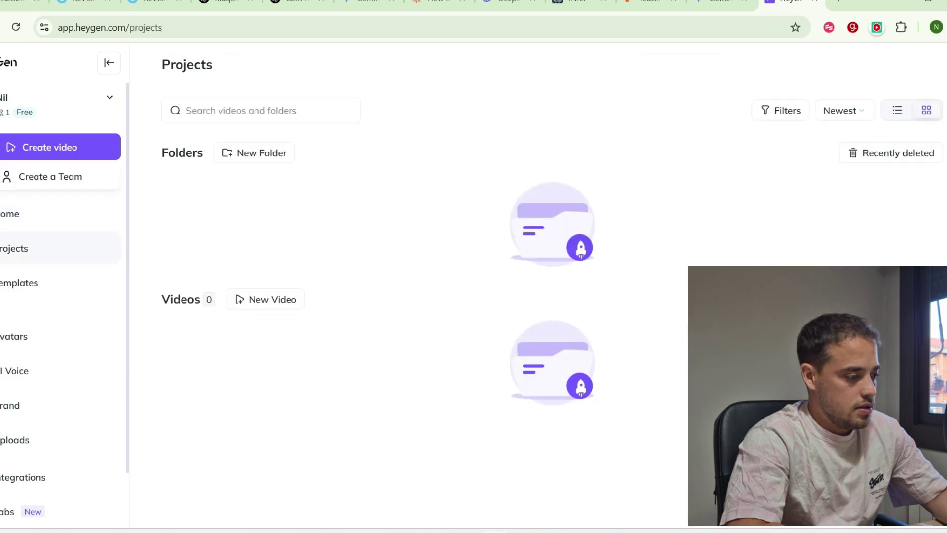
pyautogui.scroll(-3, 454, 247)
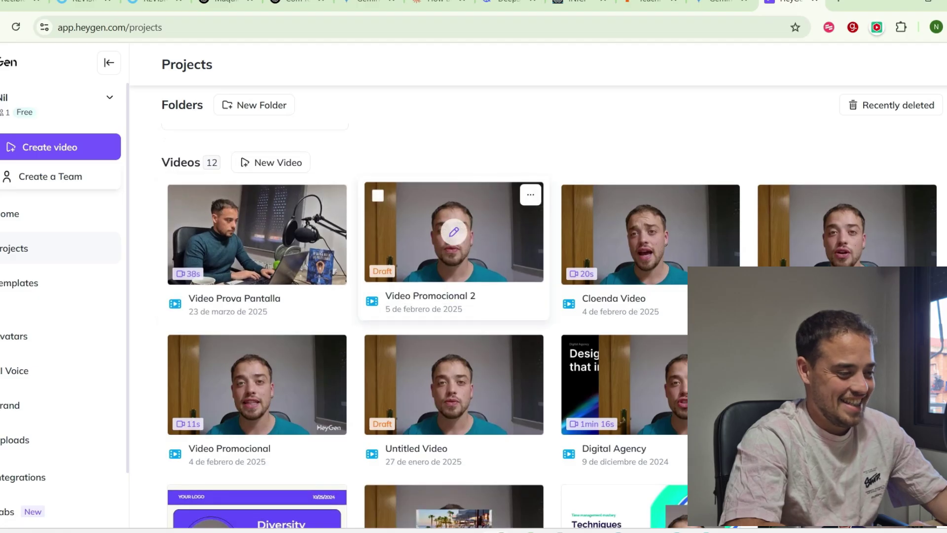
# Step: Create a landscape avatar video from scratch using the personal avatar's front-facing look in the teal shirt
pyautogui.click(290, 258)
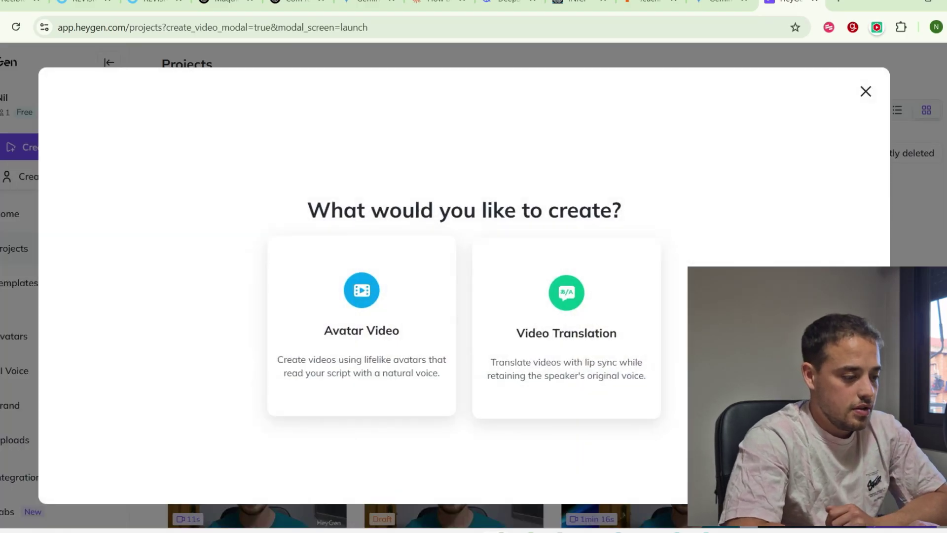
pyautogui.click(362, 326)
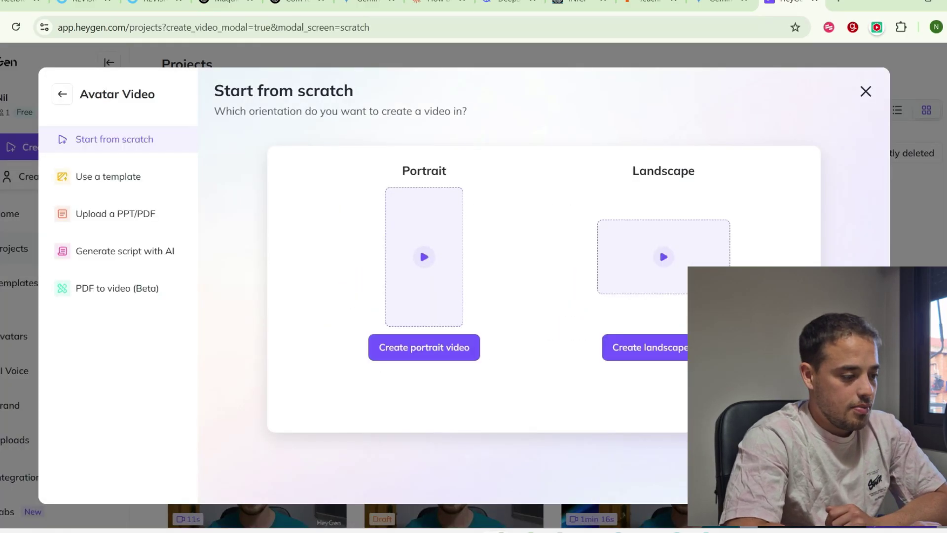
pyautogui.click(641, 347)
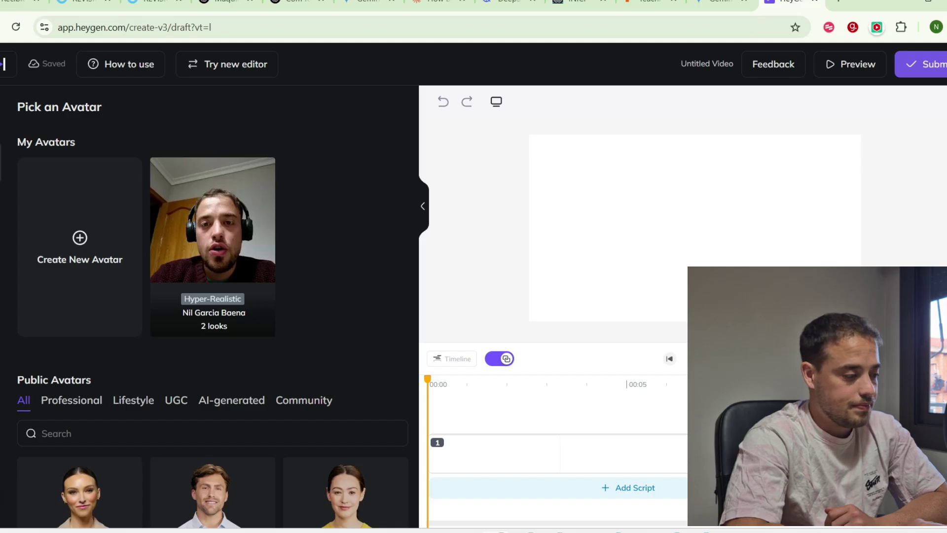
pyautogui.click(213, 222)
pyautogui.click(345, 222)
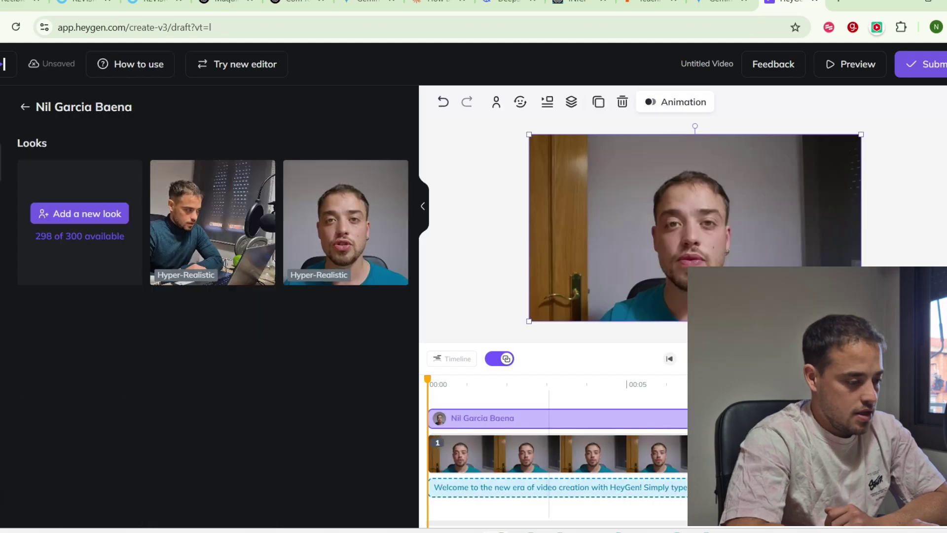
# Step: Upload the local audio file Programacions 2.mp3 to the avatar's script and play it
pyautogui.click(550, 487)
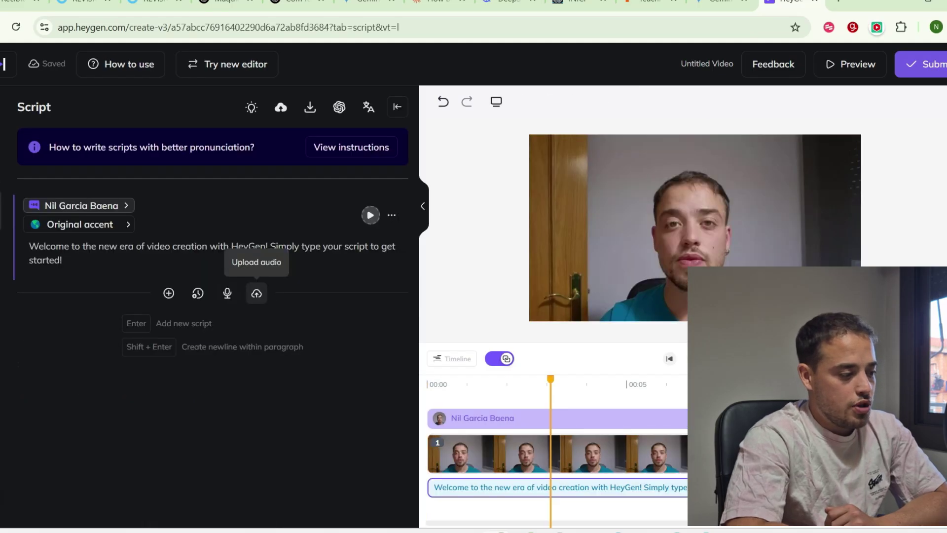
pyautogui.click(256, 293)
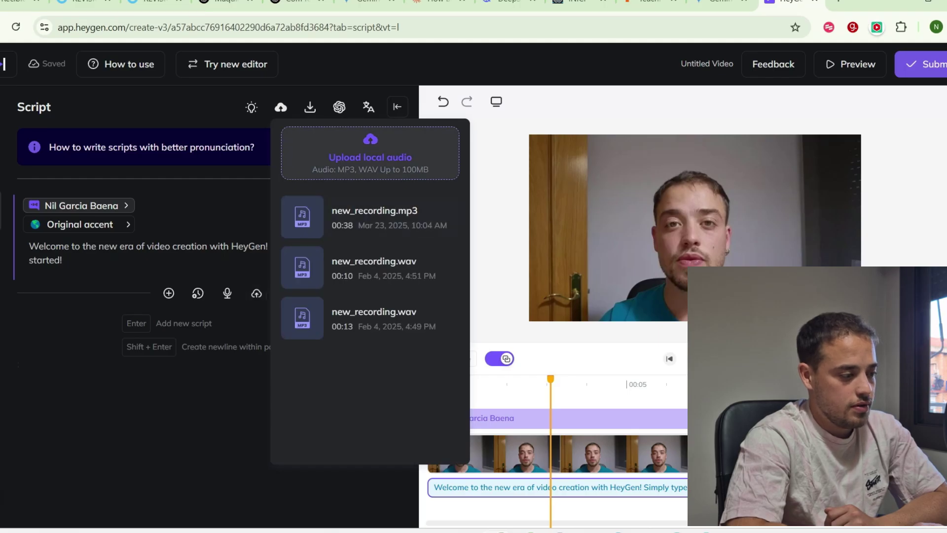
pyautogui.click(22, 179)
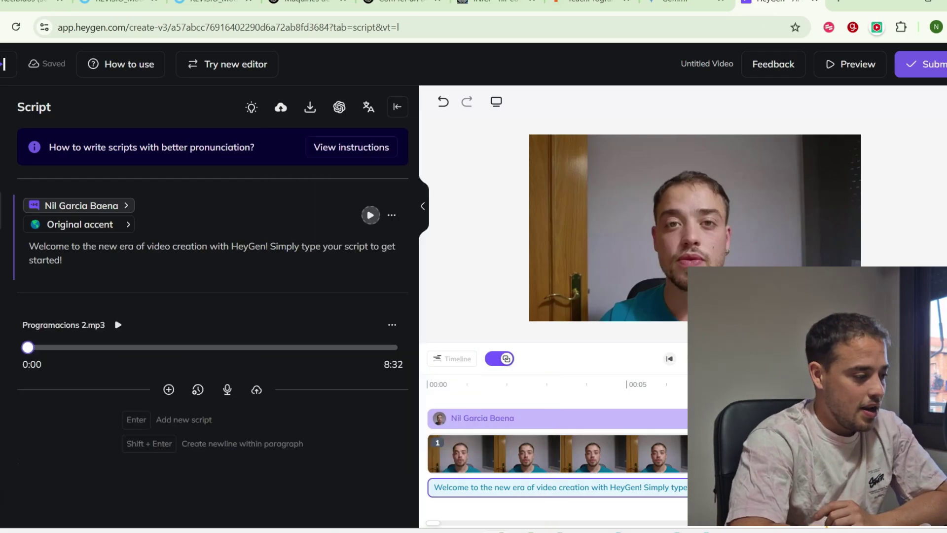
pyautogui.click(118, 325)
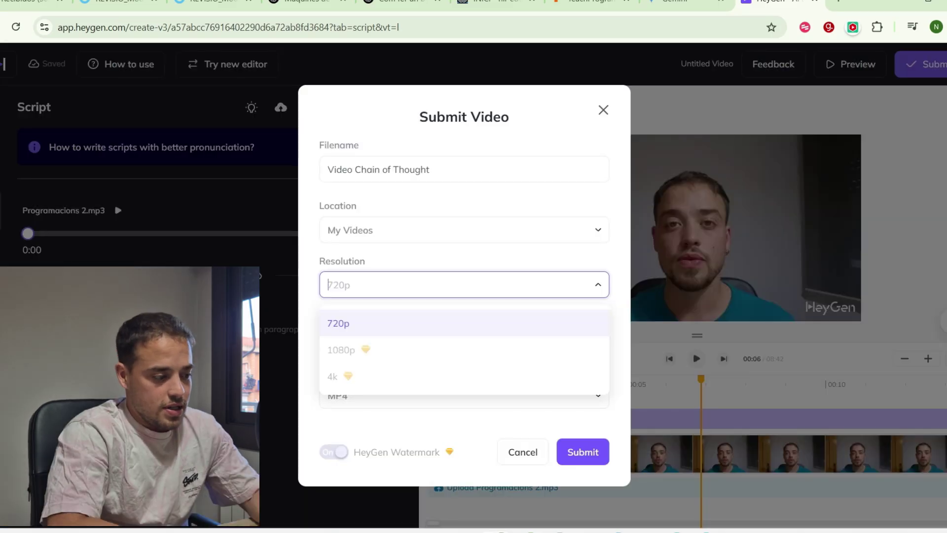
# Step: Try to submit the video as Video Chain of Thought at 720p and 25 fps in MP4 format
pyautogui.press('Escape')
pyautogui.press('Tab')
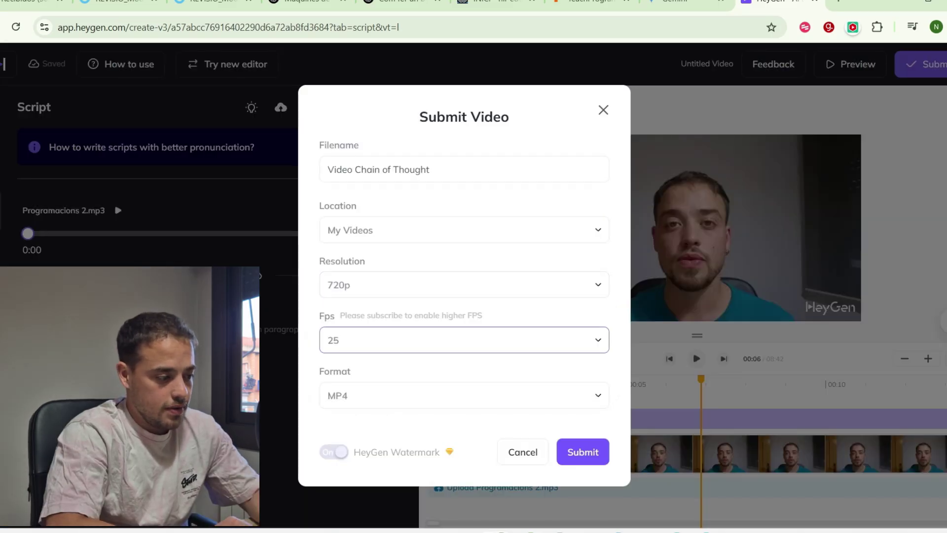
pyautogui.press('Down')
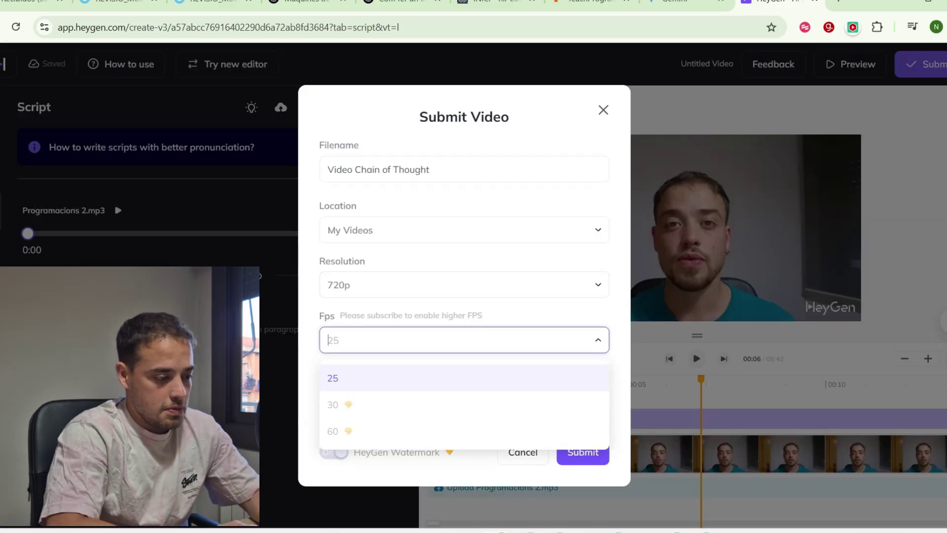
pyautogui.click(523, 476)
pyautogui.click(582, 452)
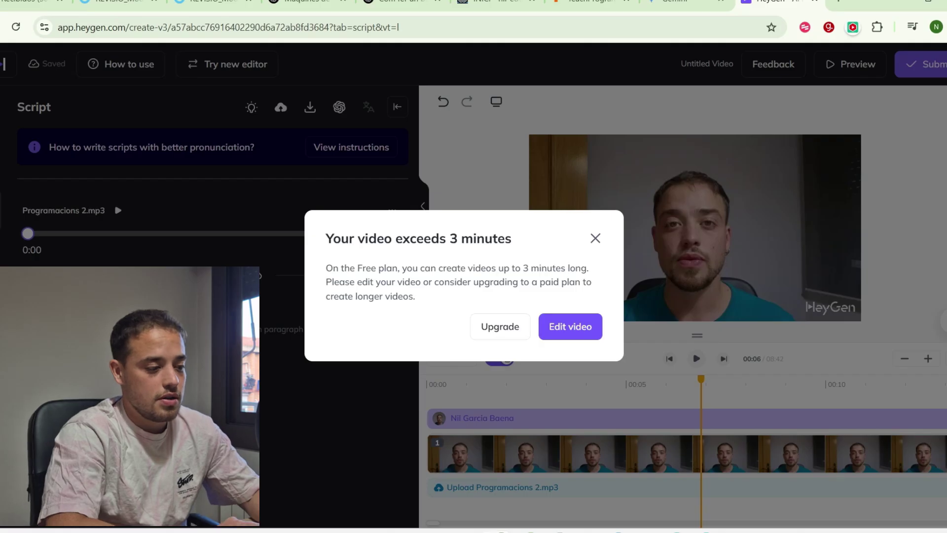
pyautogui.click(596, 238)
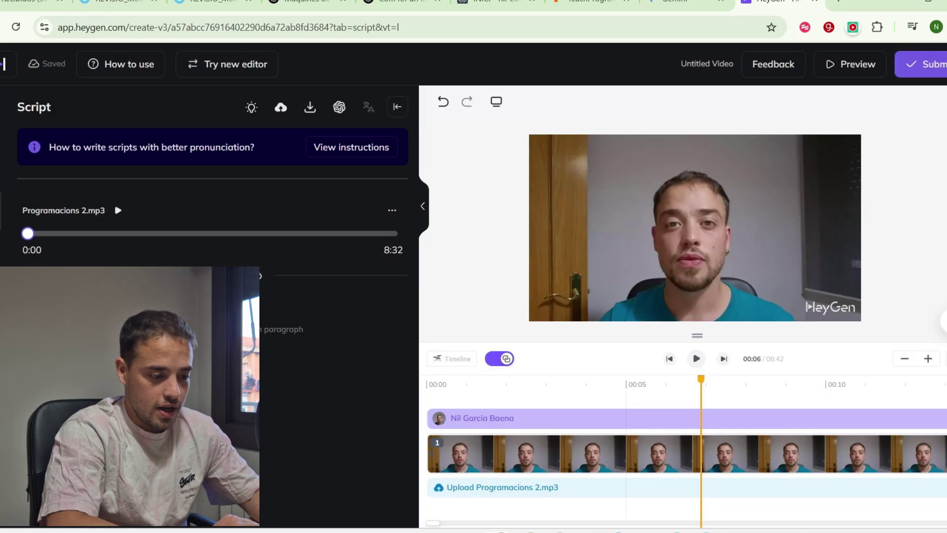
# Step: Switch to Filmora, place the playhead at about 2:20 and mark the clips from the start up to it as the selected range
pyautogui.rightClick(625, 438)
pyautogui.hscroll(2, 626, 438)
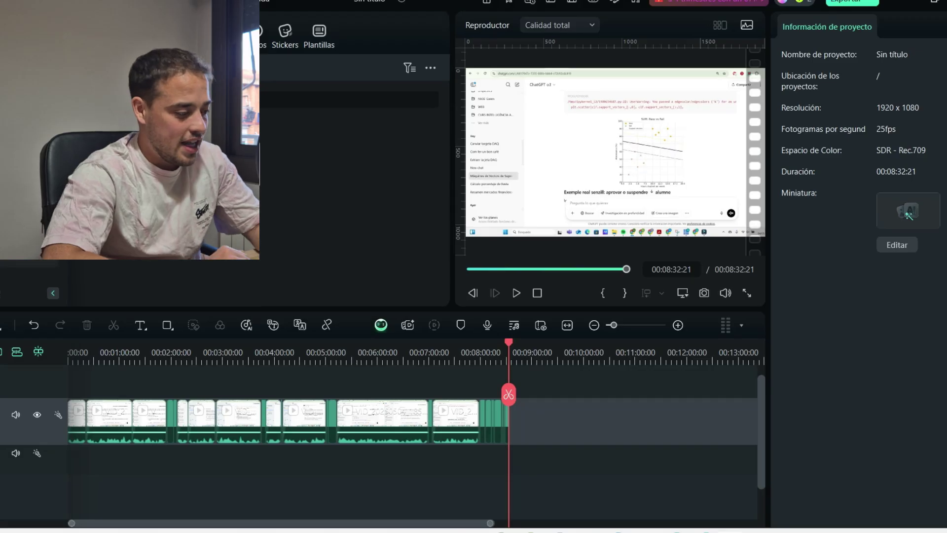
pyautogui.click(109, 417)
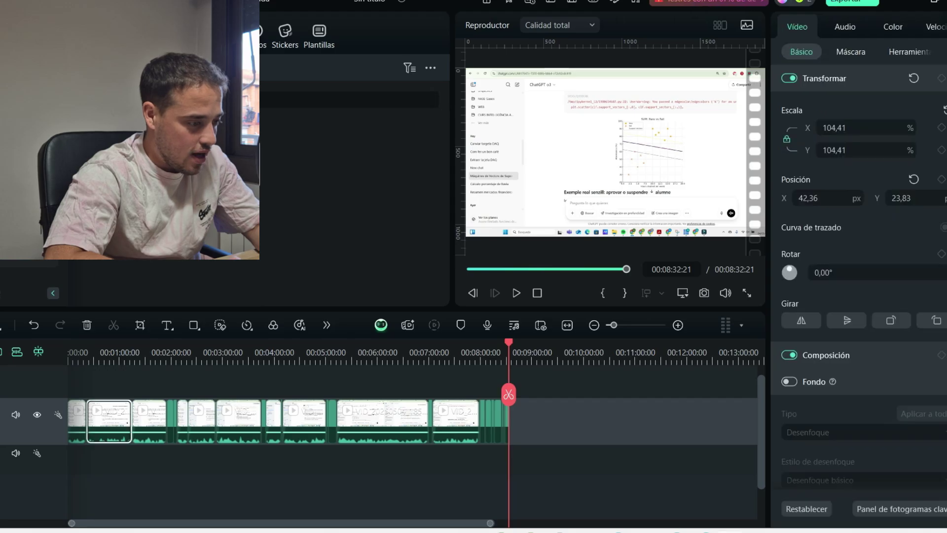
pyautogui.hotkey('ctrl', '=')
pyautogui.hotkey('ctrl', '=')
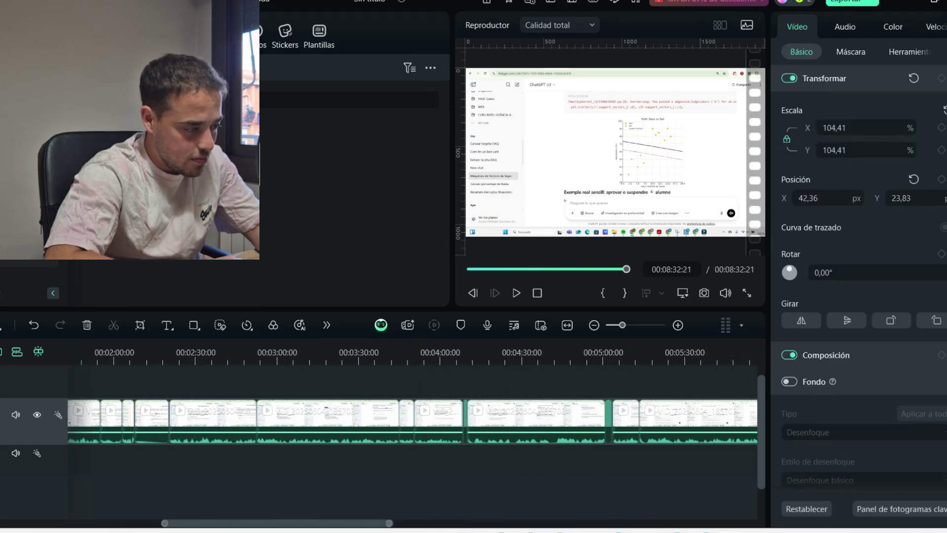
pyautogui.click(449, 377)
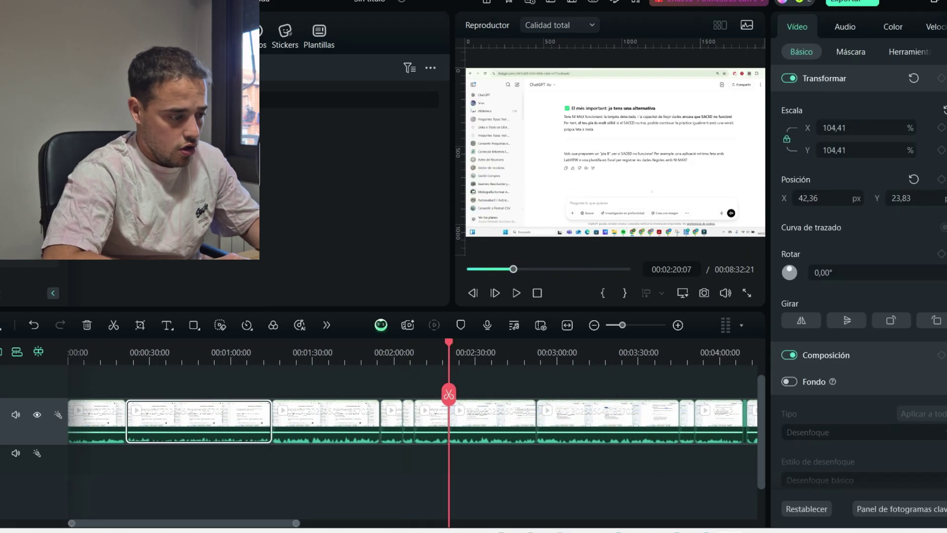
pyautogui.moveTo(429, 382); pyautogui.dragTo(71, 460)
pyautogui.rightClick(197, 424)
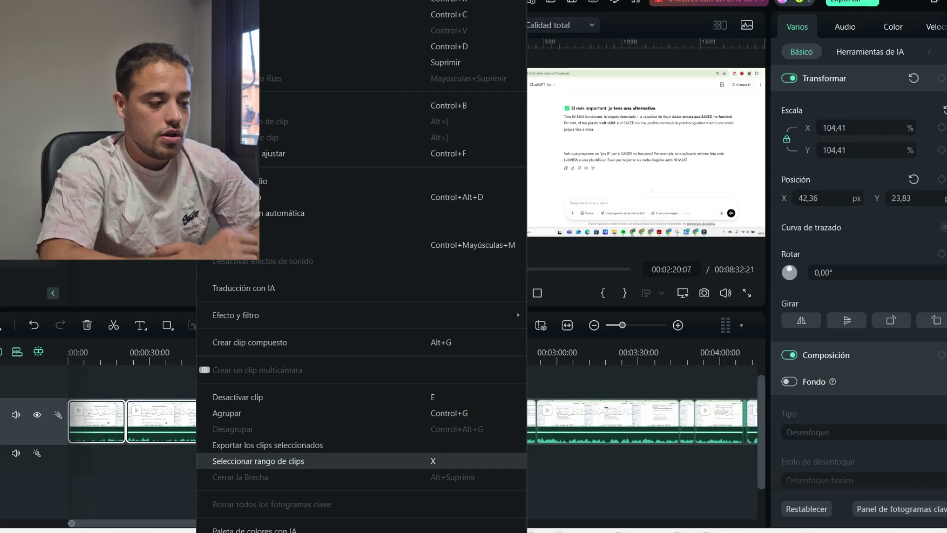
pyautogui.press('x')
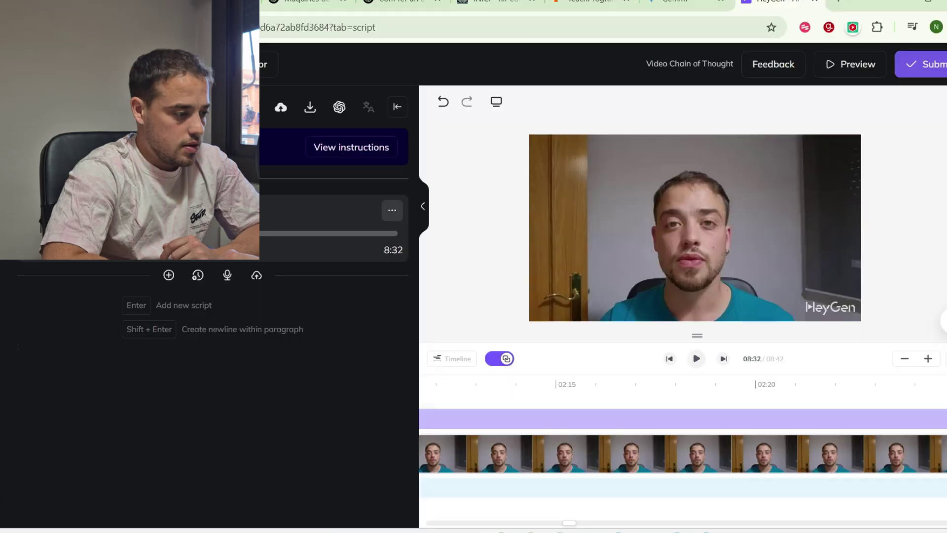
# Step: Back in HeyGen, replace the script's audio with the file Programacions 2-1 and submit the video as Video Chain of Thought Short
pyautogui.click(392, 210)
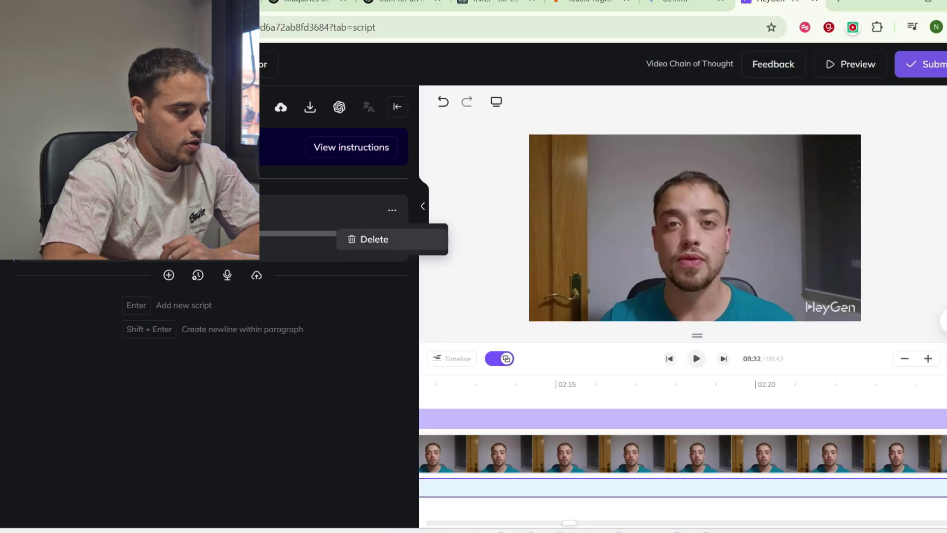
pyautogui.click(257, 275)
pyautogui.click(419, 178)
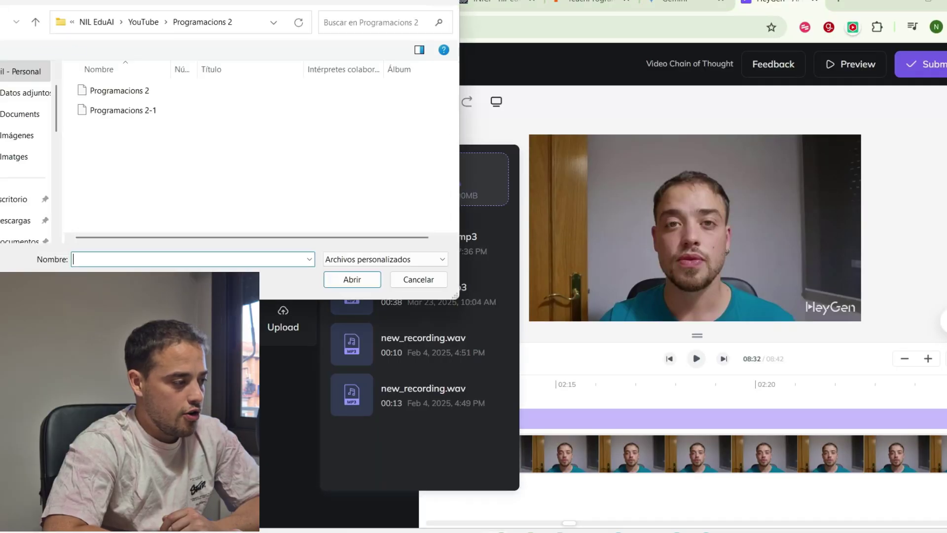
pyautogui.click(124, 110)
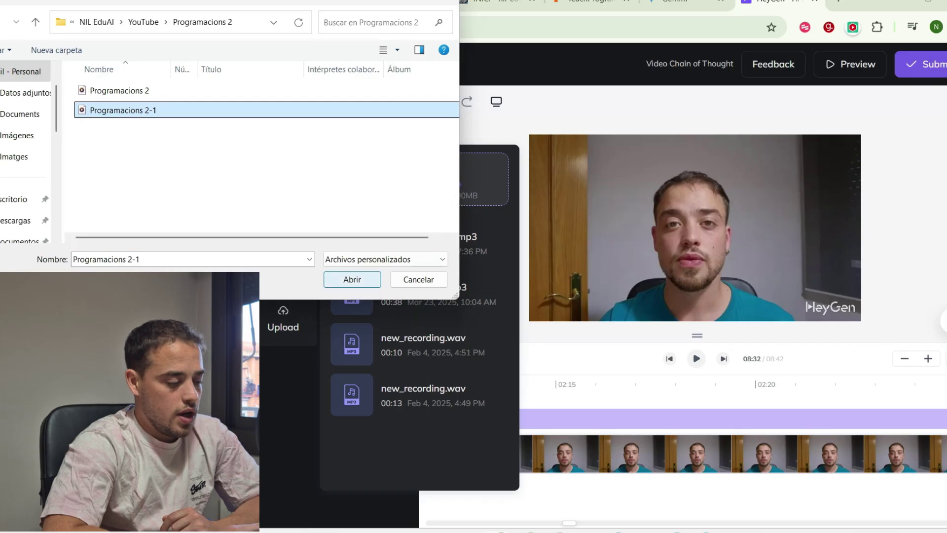
pyautogui.click(352, 279)
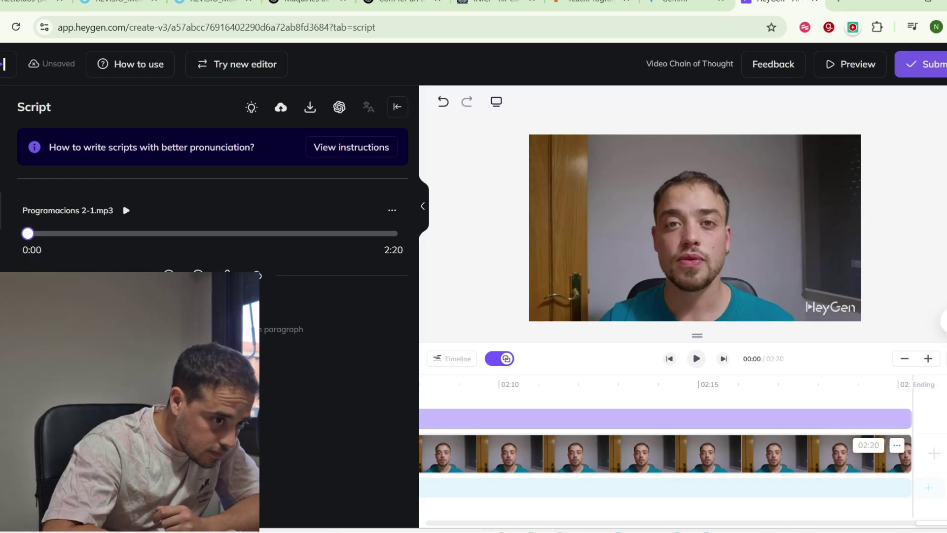
pyautogui.click(928, 64)
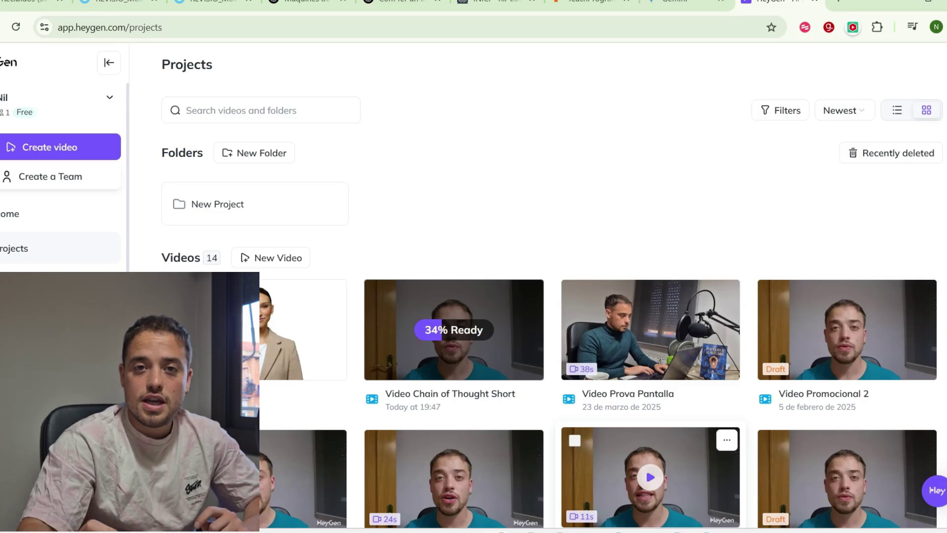
# Step: Open the generated Video Chain of Thought Short and play it to check the avatar, pausing at about 1:34
pyautogui.scroll(-1, 475, 307)
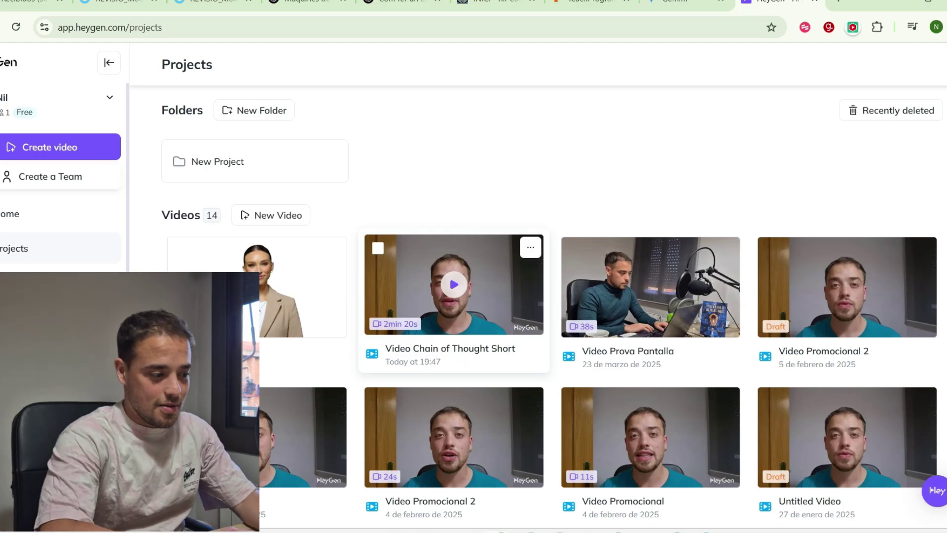
pyautogui.click(454, 286)
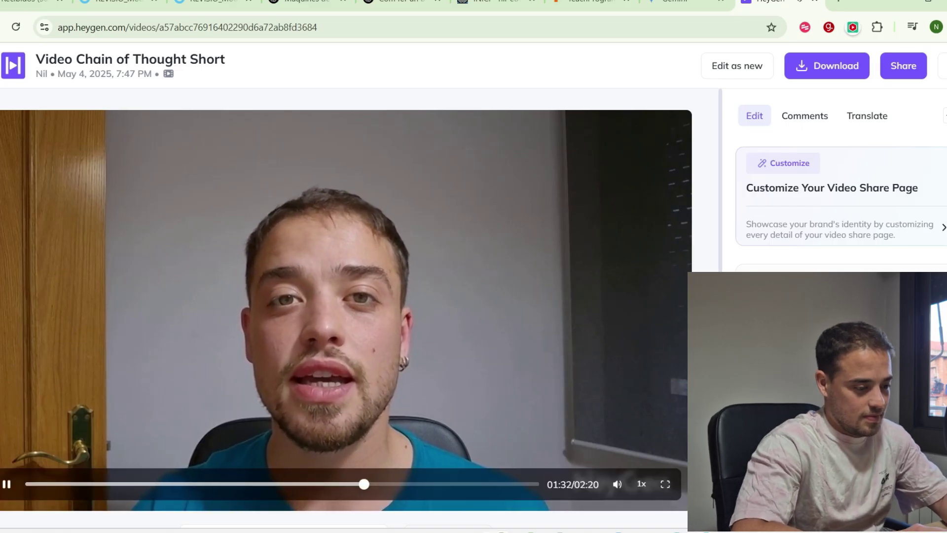
pyautogui.press('space')
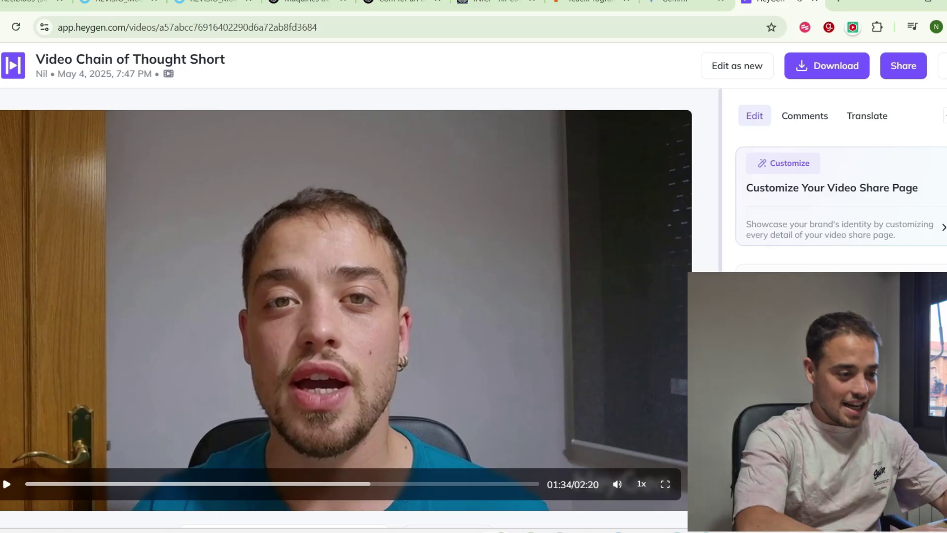
# Step: Download the Video Chain of Thought Short video at 720P resolution
pyautogui.click(827, 66)
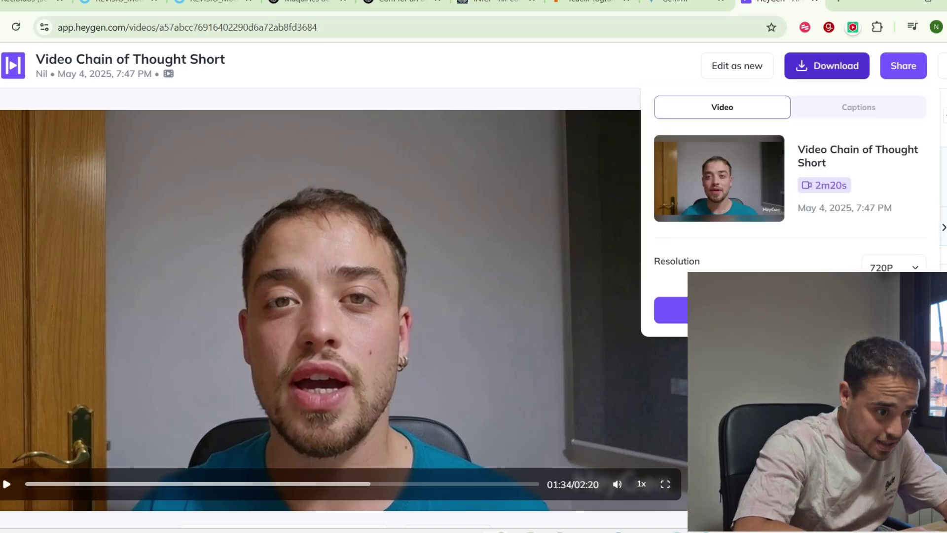
pyautogui.click(790, 311)
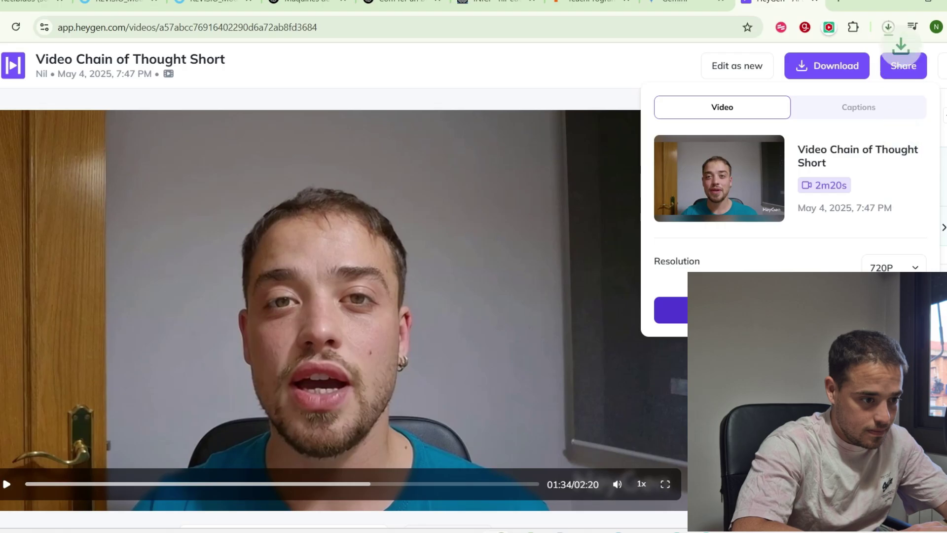
pyautogui.moveTo(725, 532)
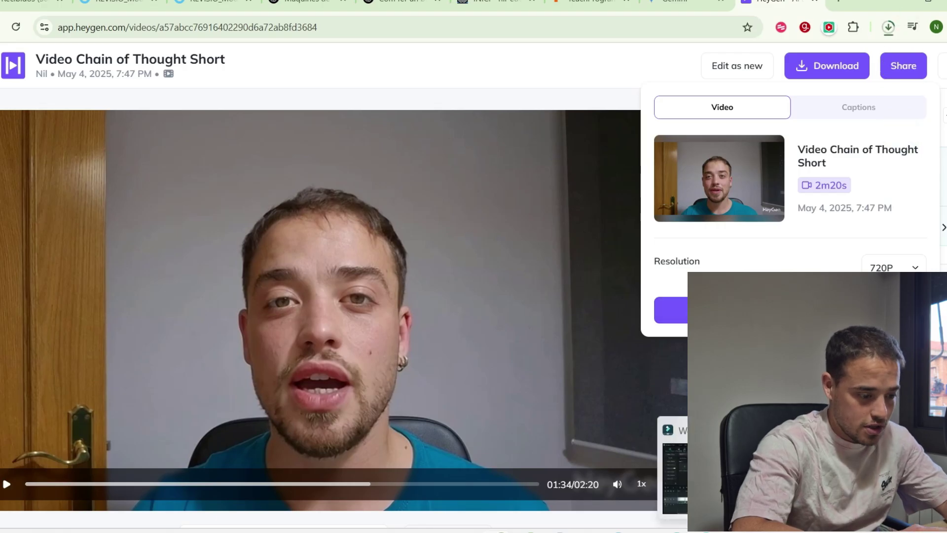